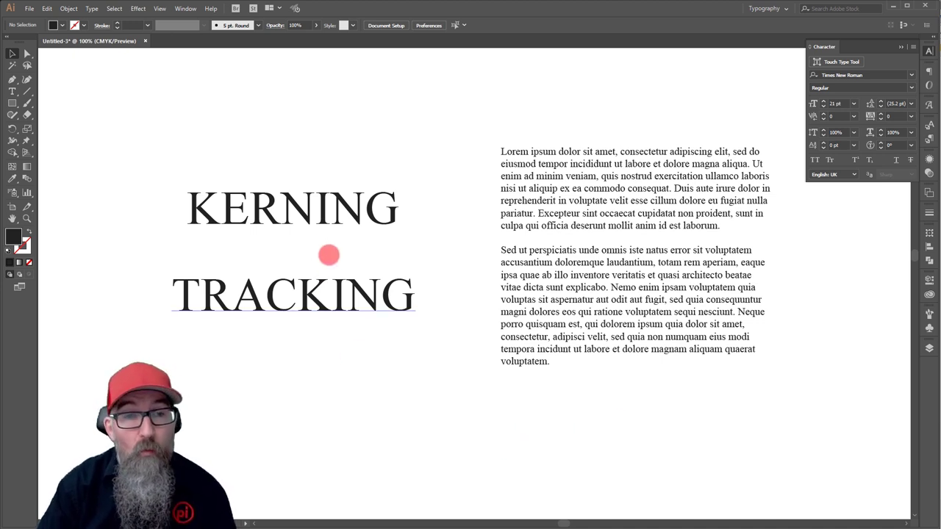
# Try 200 kerning between R and N in KERNING, then undo it and exit the text
pyautogui.doubleClick(280, 217)
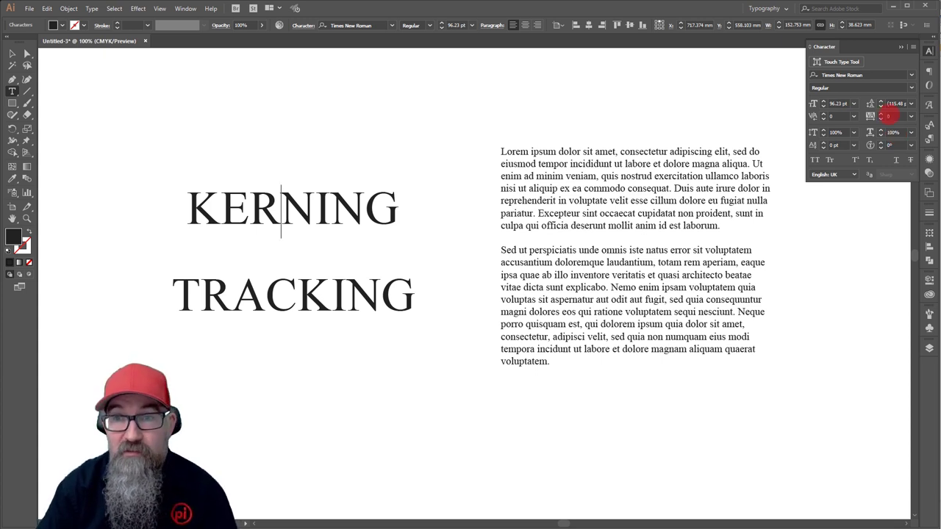
pyautogui.click(853, 116)
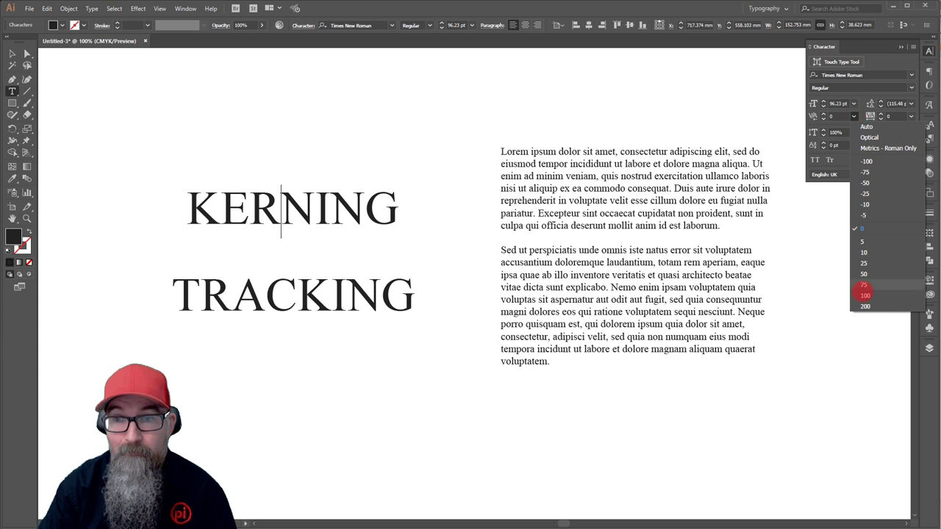
pyautogui.click(865, 306)
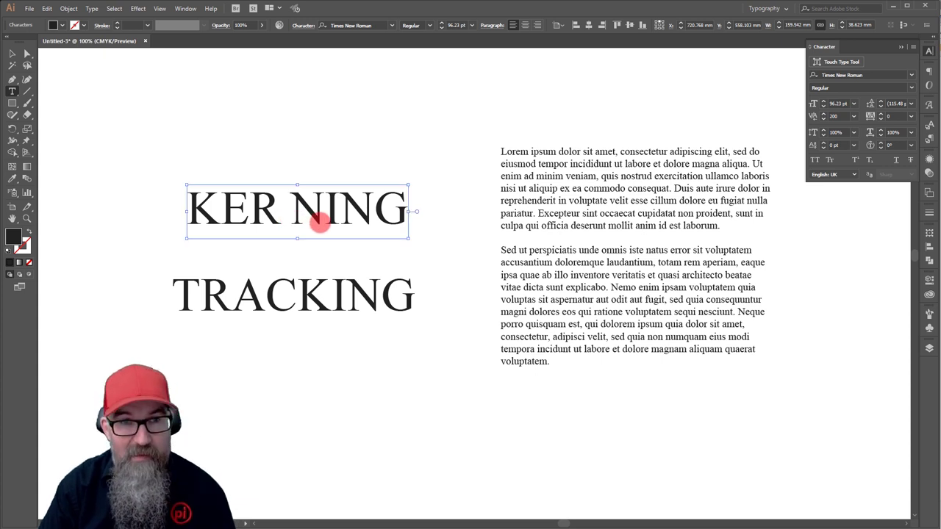
pyautogui.hotkey('ctrl', 'alt', 'q')
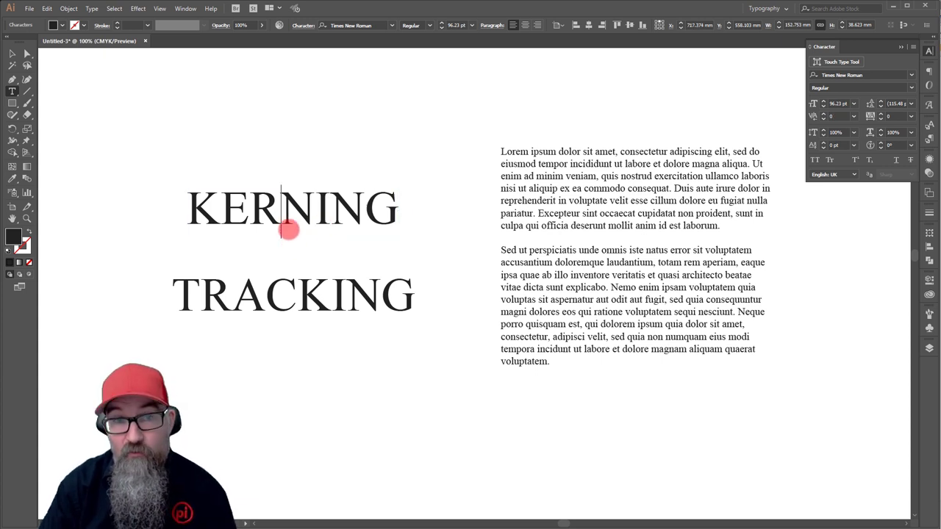
pyautogui.click(12, 55)
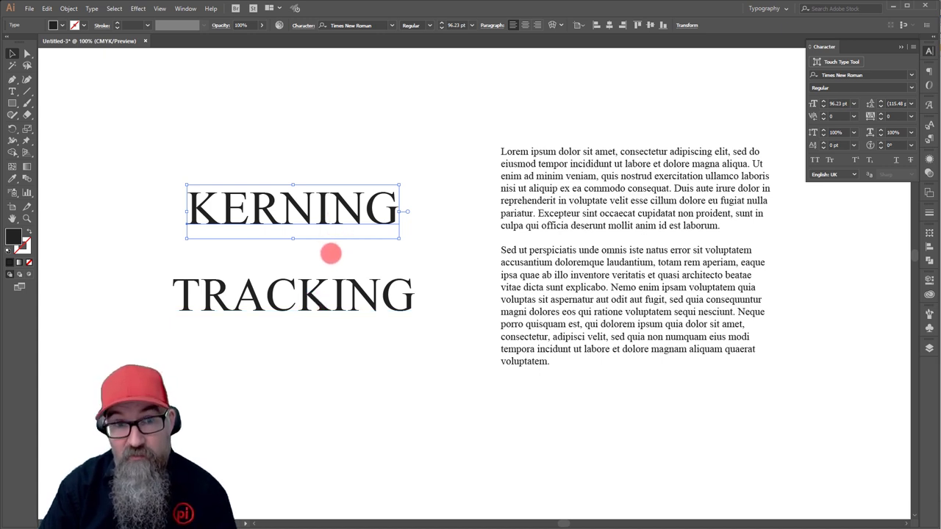
# Check the TRACKING word's tracking preset, leaving it at 0
pyautogui.click(315, 296)
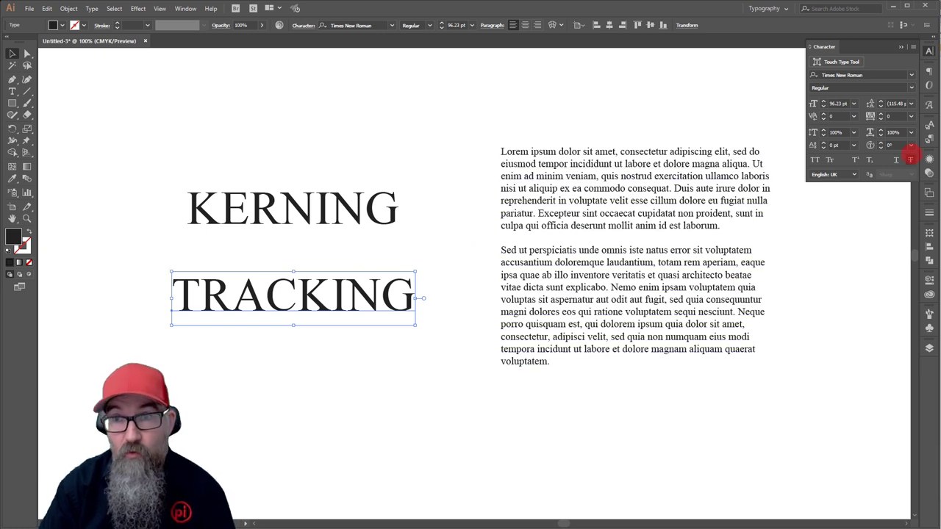
pyautogui.click(911, 116)
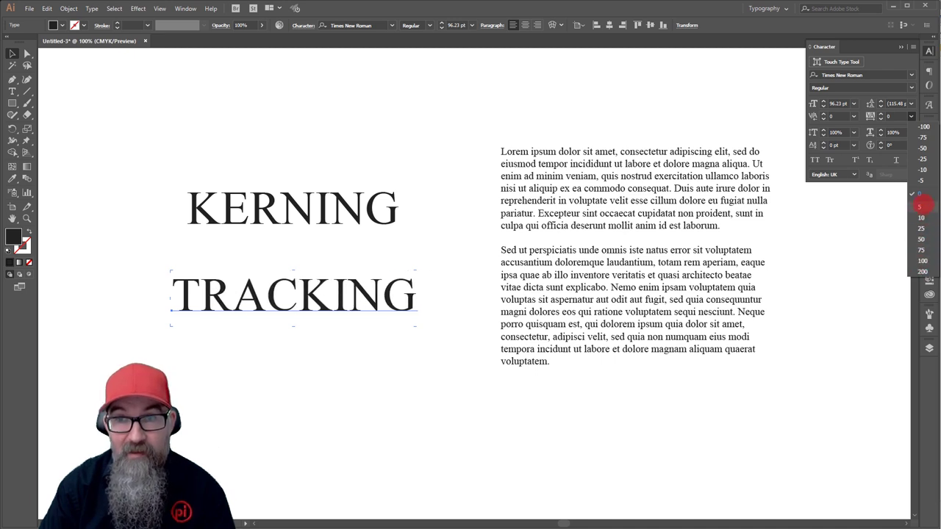
pyautogui.click(922, 196)
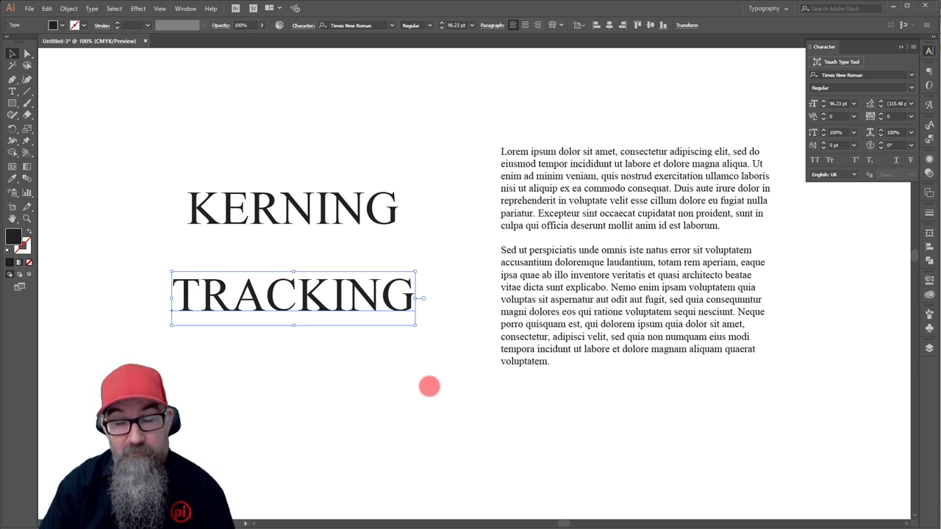
pyautogui.click(429, 384)
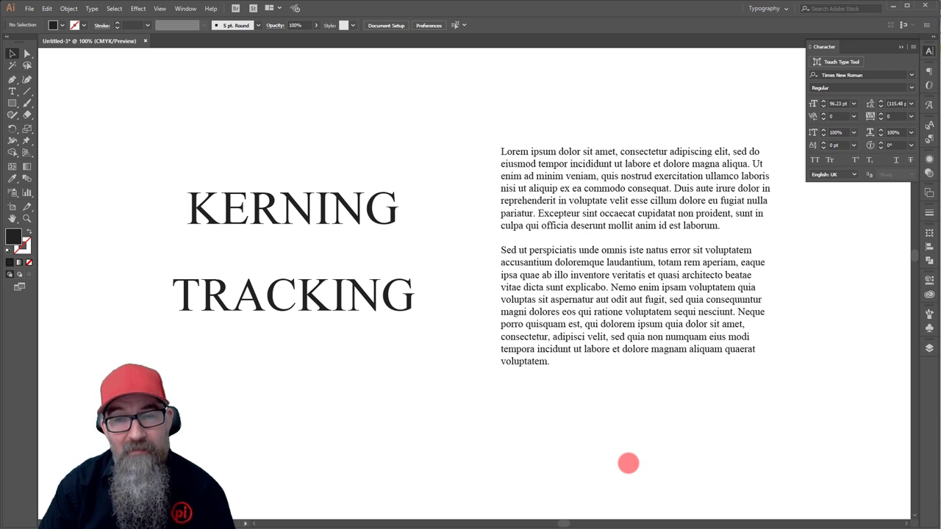
# Tighten the second lorem ipsum paragraph's tracking to -5 so 'voluptatem.' joins the previous line
pyautogui.click(625, 334)
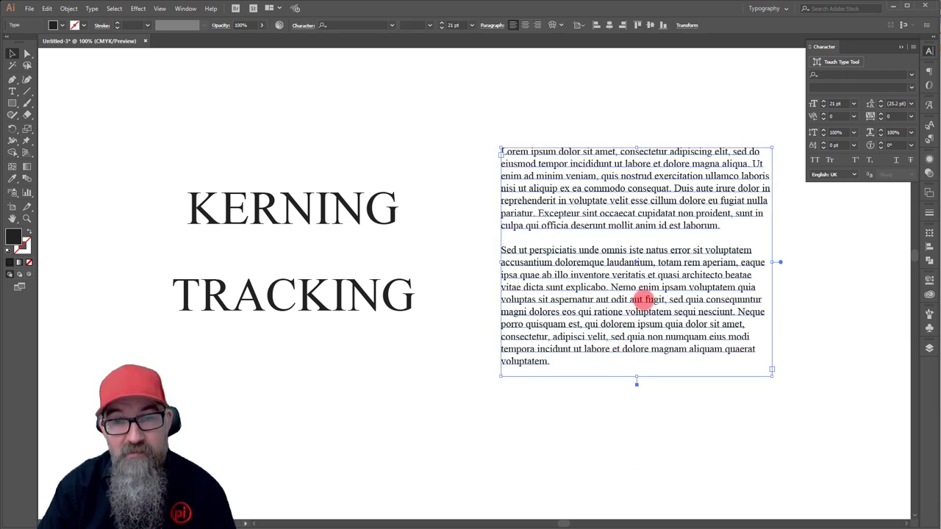
pyautogui.click(589, 407)
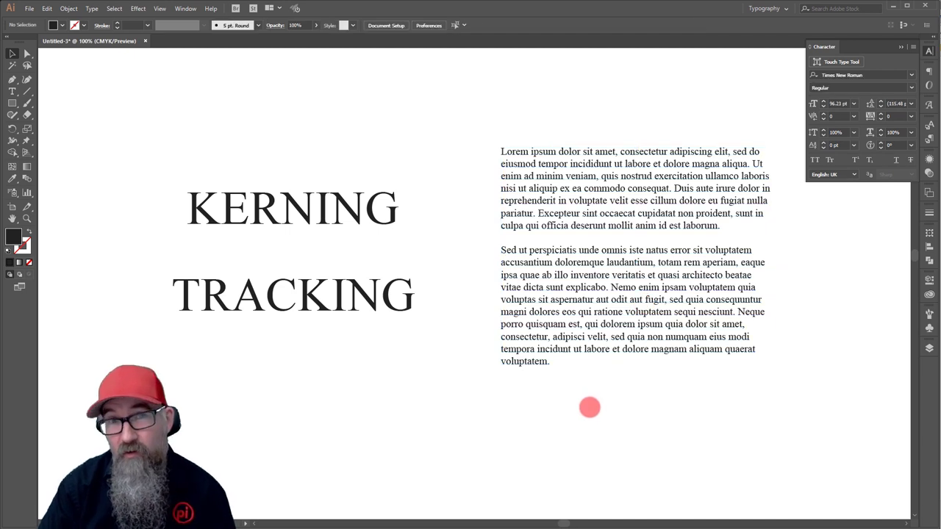
pyautogui.click(590, 373)
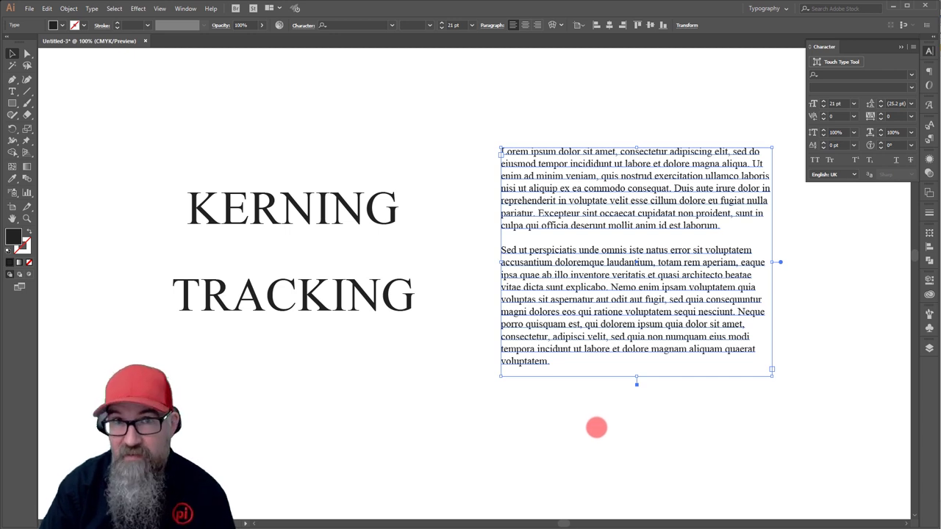
pyautogui.click(596, 427)
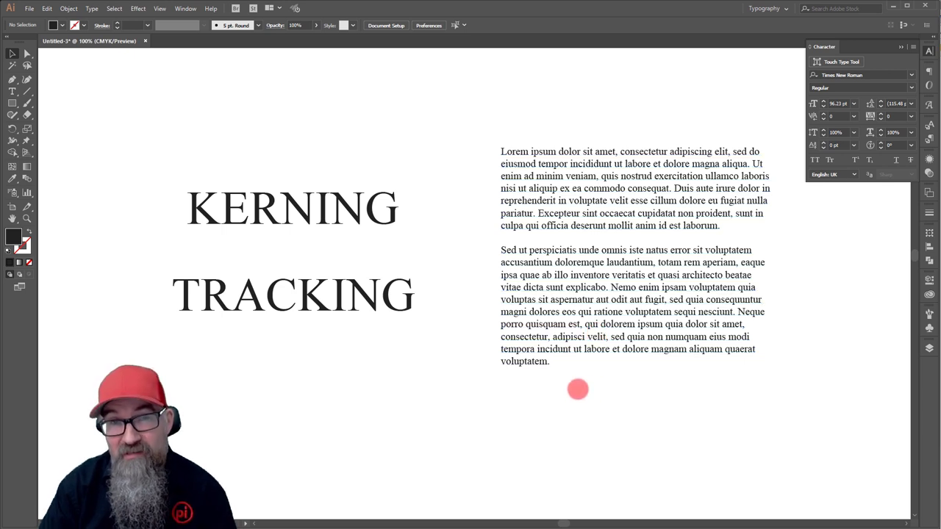
pyautogui.click(556, 360)
pyautogui.tripleClick(552, 360)
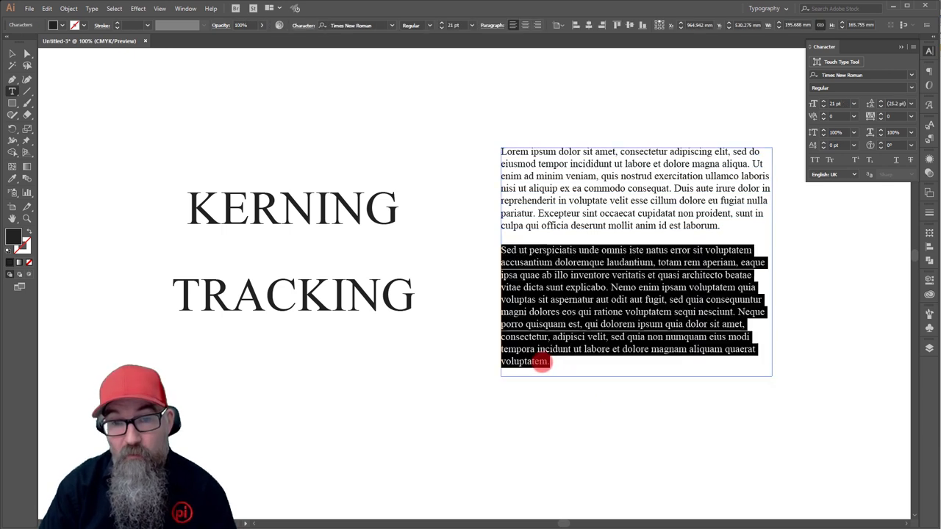
pyautogui.moveTo(542, 362); pyautogui.dragTo(498, 368)
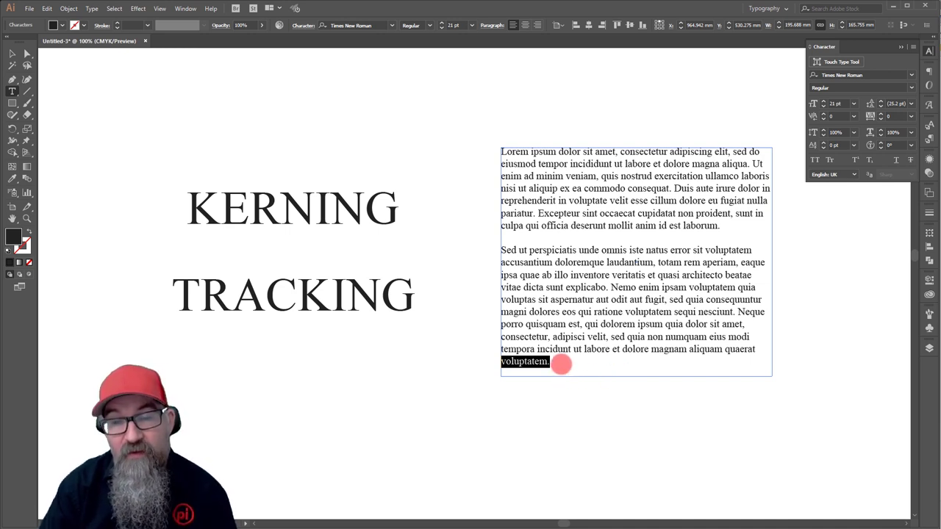
pyautogui.moveTo(562, 361); pyautogui.dragTo(483, 251)
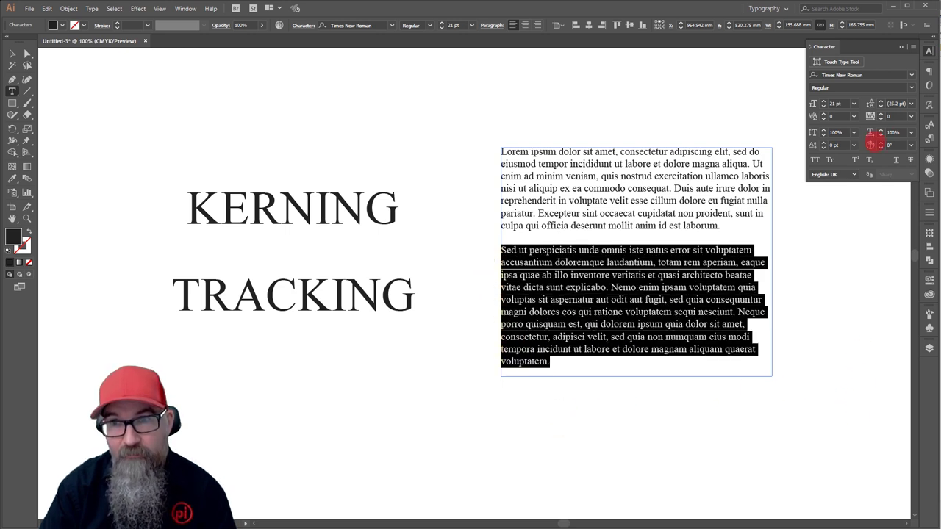
pyautogui.click(911, 116)
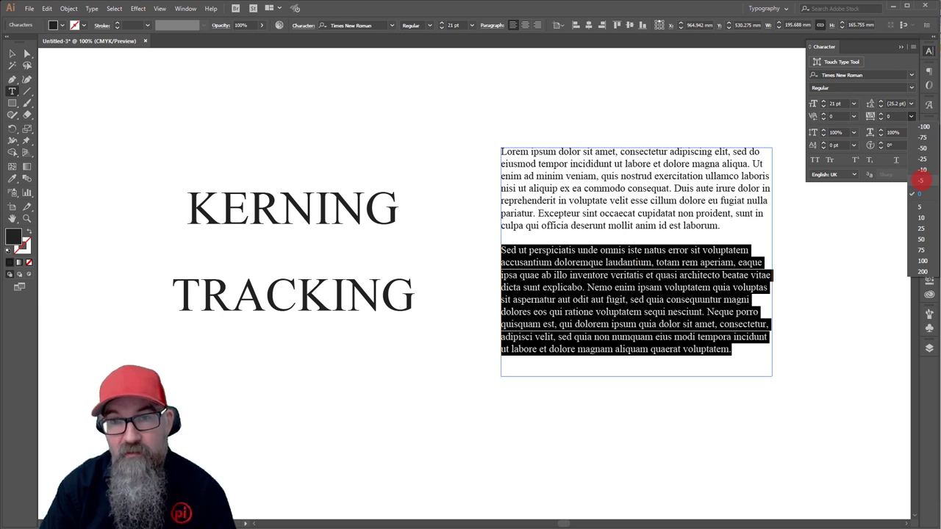
pyautogui.click(921, 180)
pyautogui.click(740, 371)
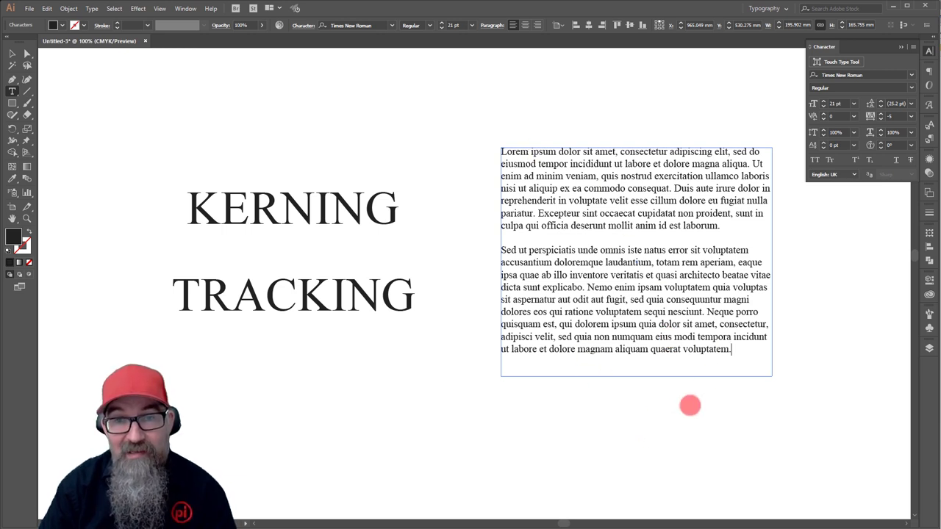
pyautogui.click(11, 54)
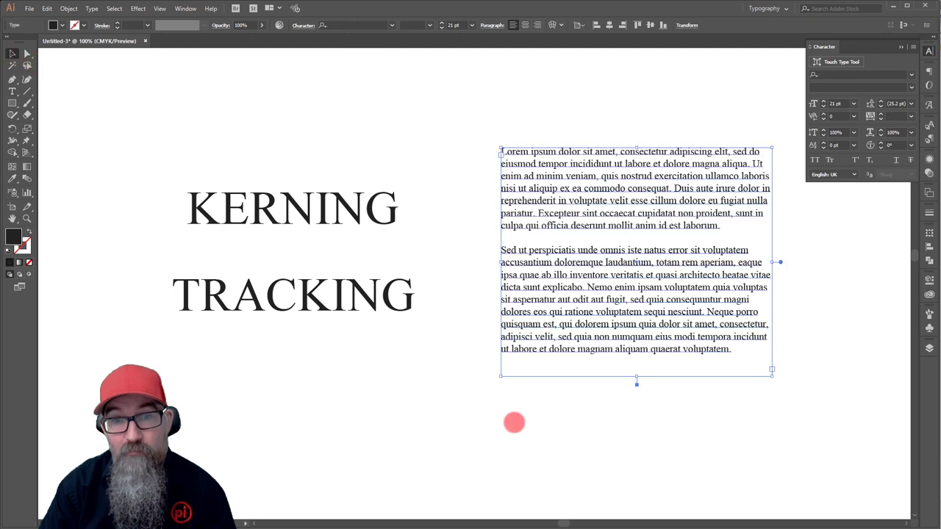
# Deselect the text frame and scroll down to the MASSAGE THE RAPIST sign photo
pyautogui.click(515, 422)
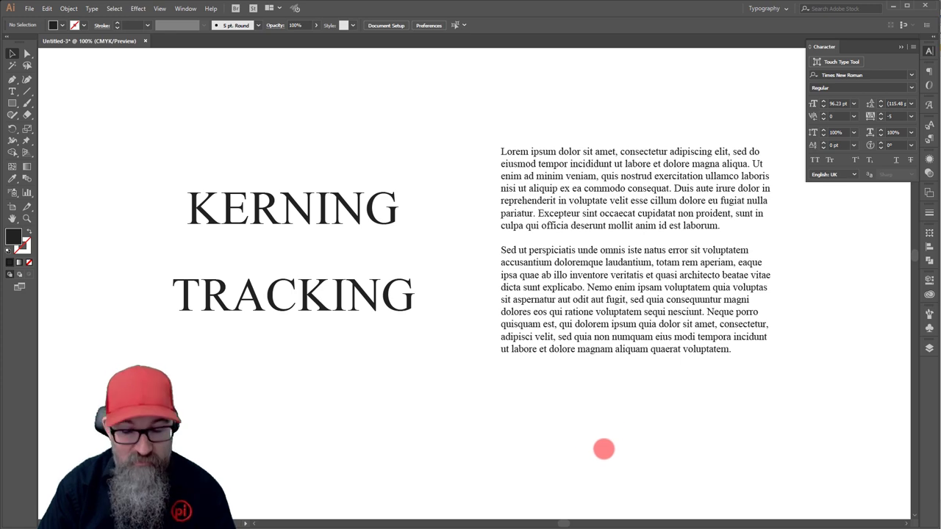
pyautogui.scroll(-5, 523, 433)
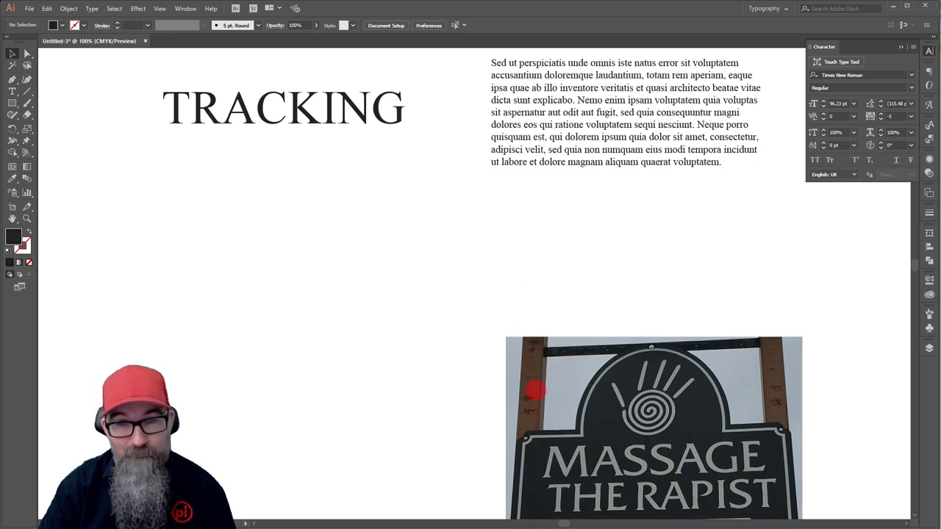
# Paste the MASSAGE THE RAPIST text onto the artboard beside the sign photo
pyautogui.scroll(-5, 536, 275)
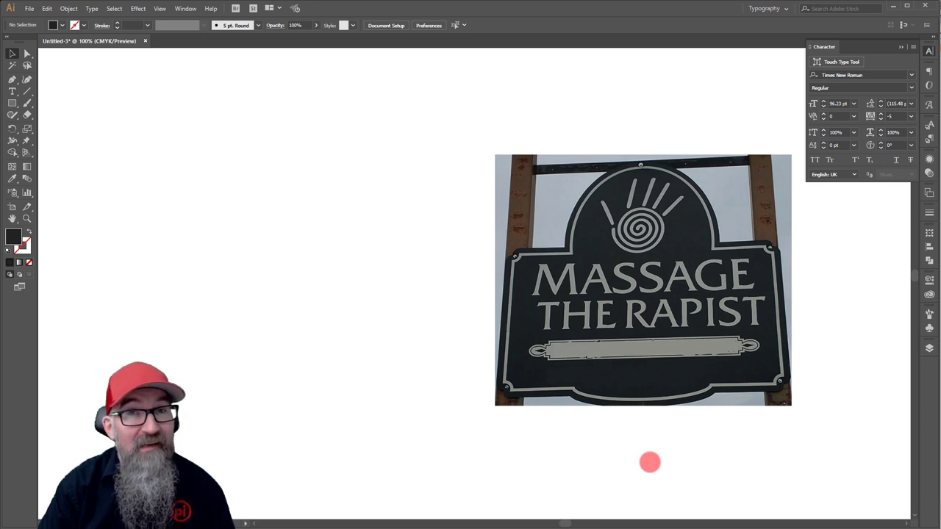
pyautogui.hotkey('ctrl', 'v')
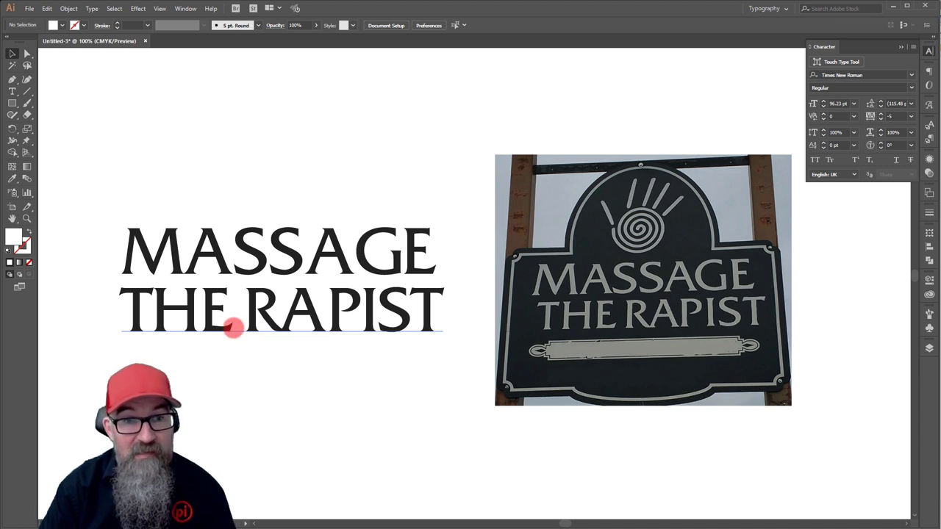
# Kern the gap between THE and RAPIST to -50, then settle on -25
pyautogui.doubleClick(248, 323)
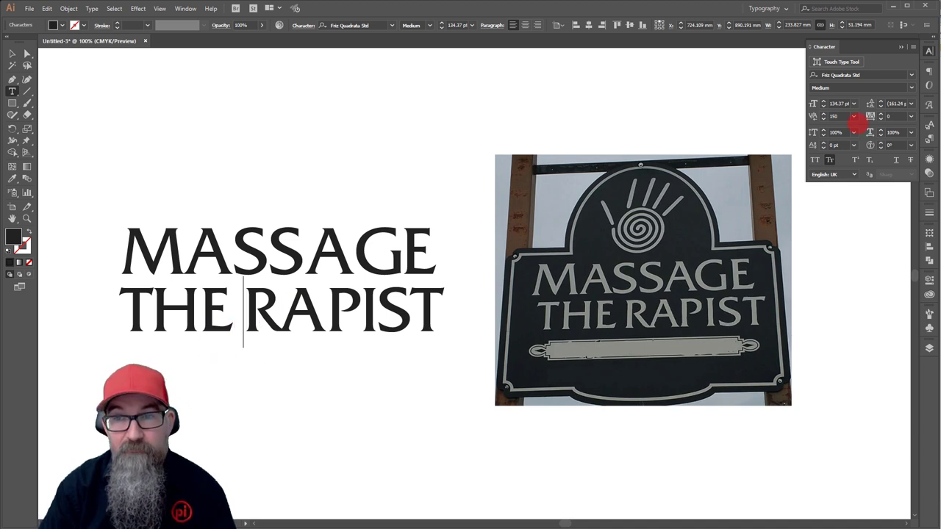
pyautogui.click(853, 116)
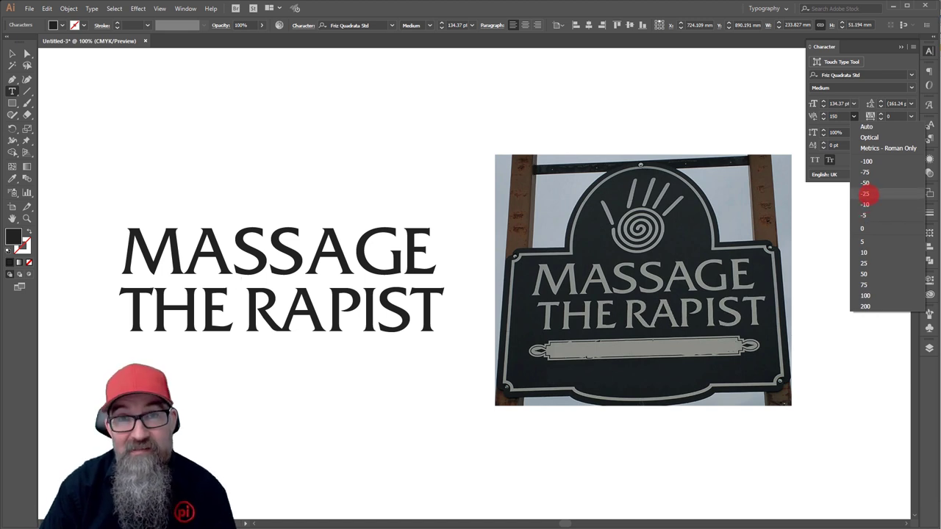
pyautogui.click(866, 183)
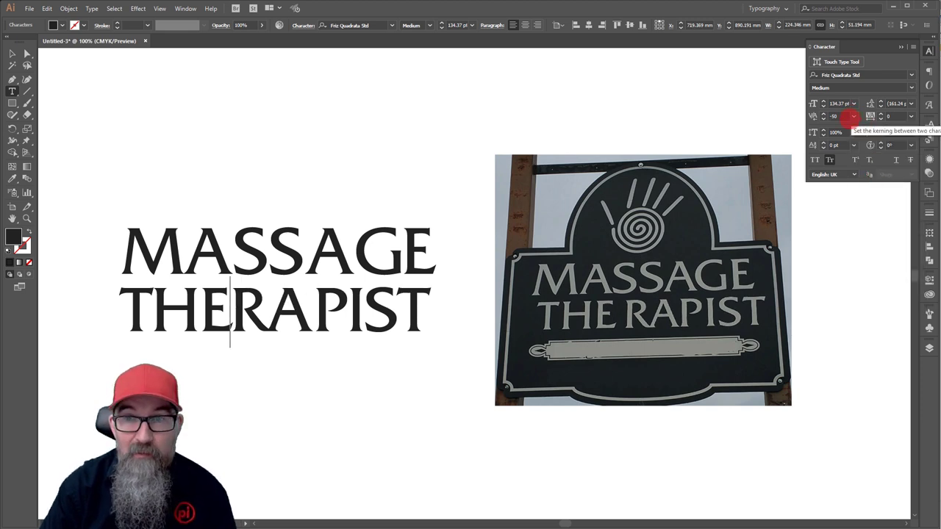
pyautogui.click(852, 116)
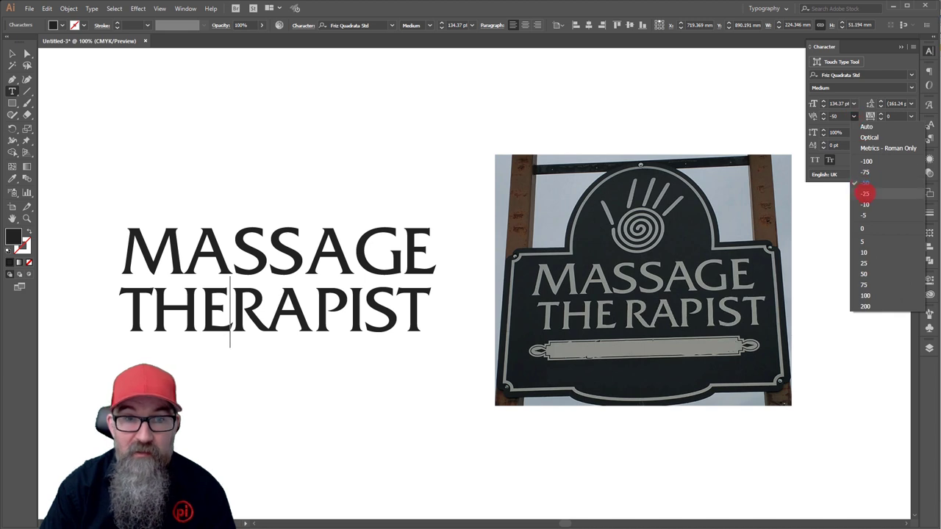
pyautogui.click(864, 193)
pyautogui.press('Escape')
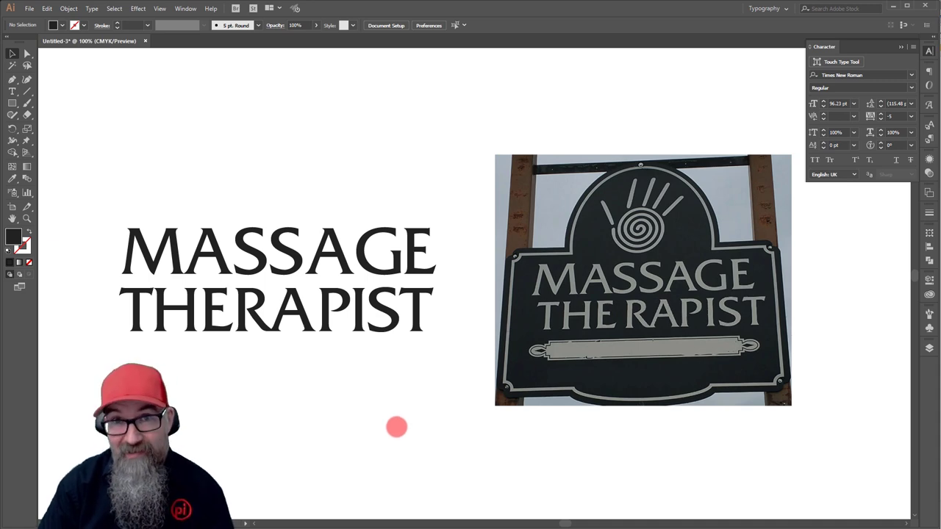
pyautogui.scroll(-10, 396, 454)
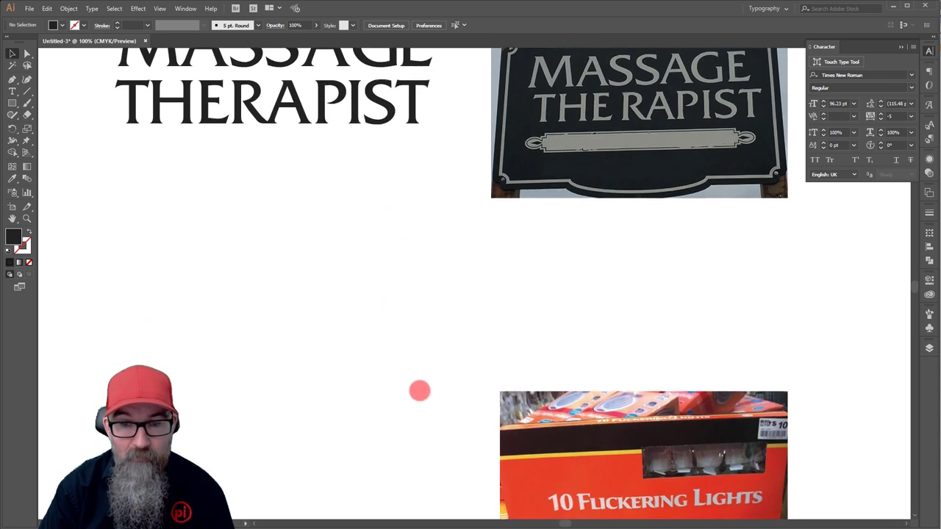
# Delete the hidden white rectangle covering FLICKERING beside the lights box photo
pyautogui.scroll(-1, 413, 294)
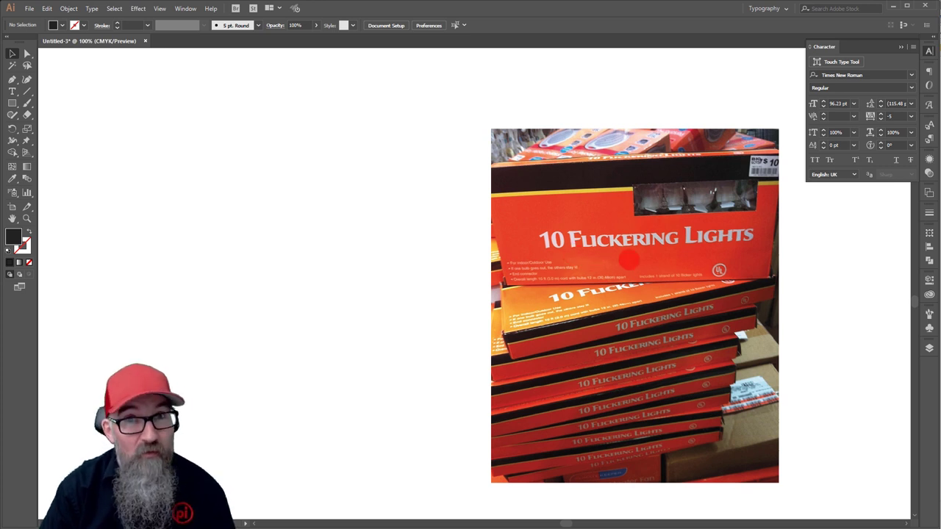
pyautogui.click(347, 312)
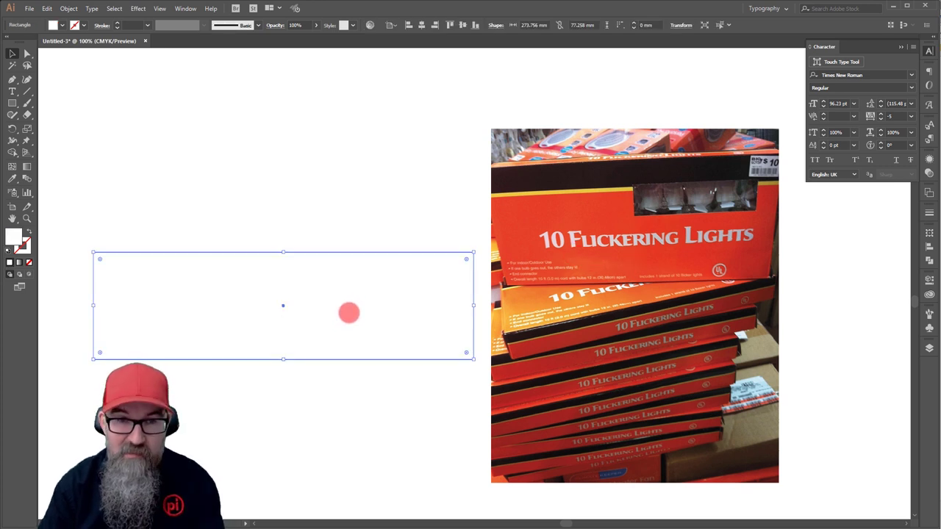
pyautogui.press('Delete')
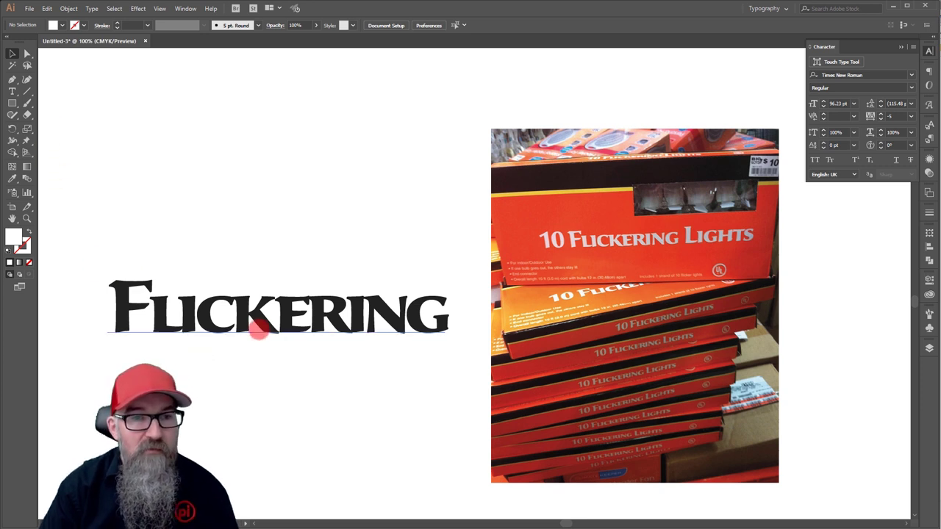
pyautogui.click(259, 331)
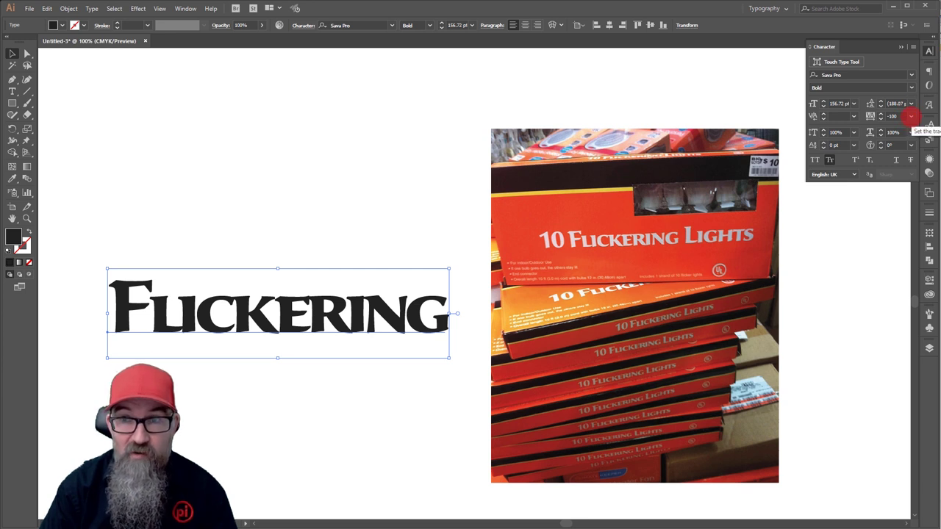
# Loosen FLICKERING's tracking to -50 and nudge the word slightly left
pyautogui.click(910, 115)
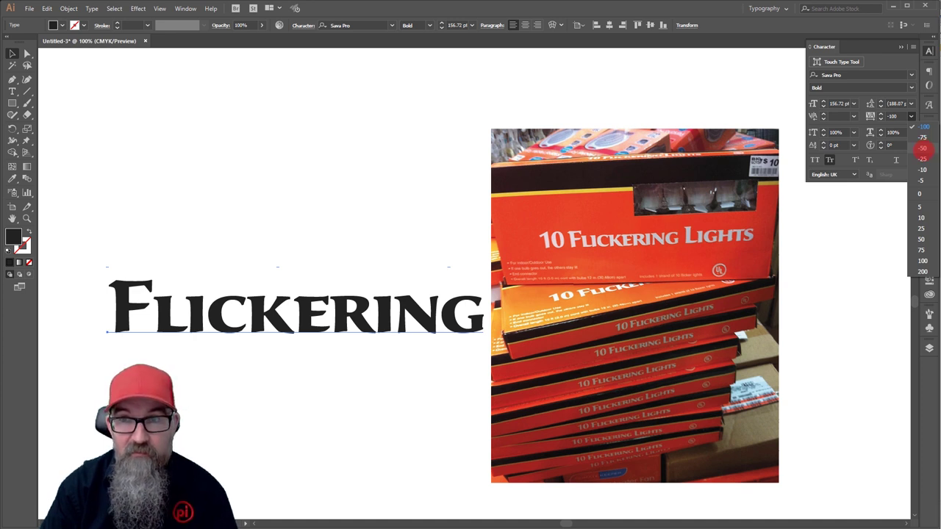
pyautogui.click(922, 148)
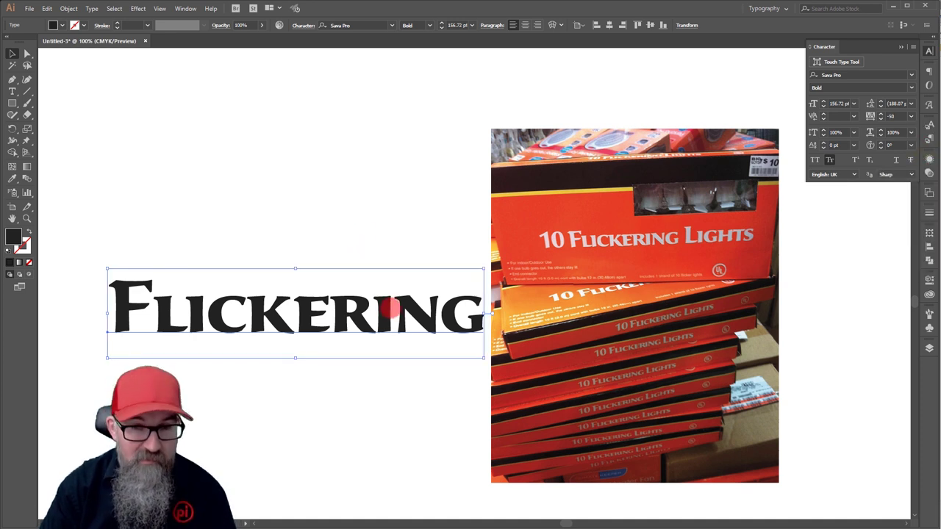
pyautogui.moveTo(390, 311); pyautogui.dragTo(375, 311)
pyautogui.click(216, 361)
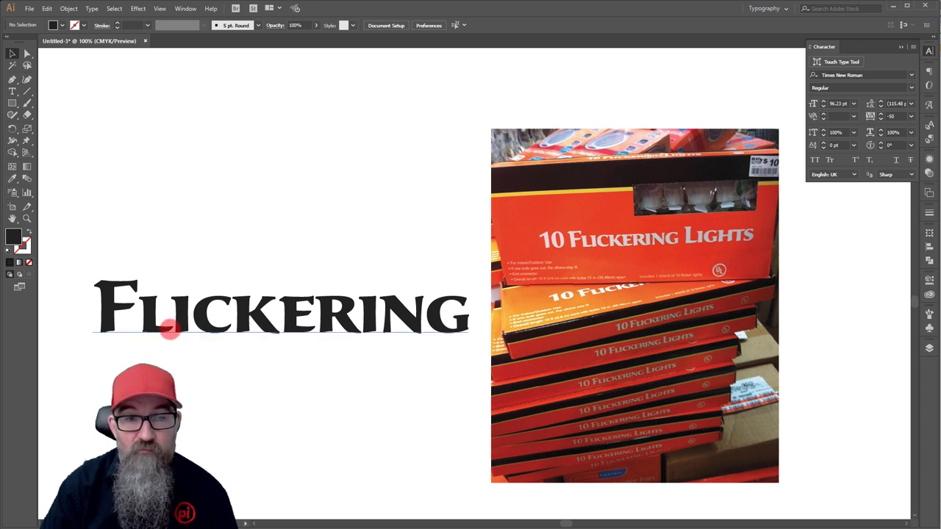
pyautogui.doubleClick(169, 328)
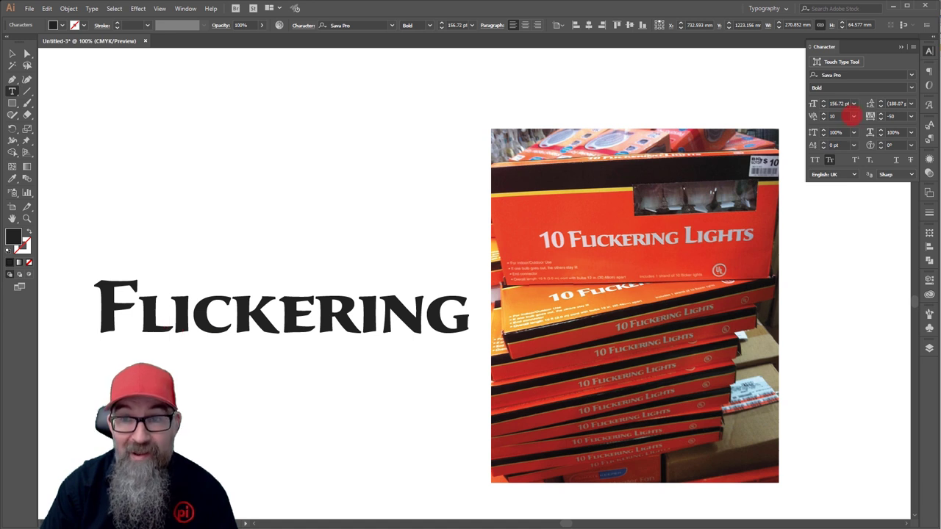
# Widen the kerning between FLICKERING's L and I to 25, then deselect the text
pyautogui.click(853, 116)
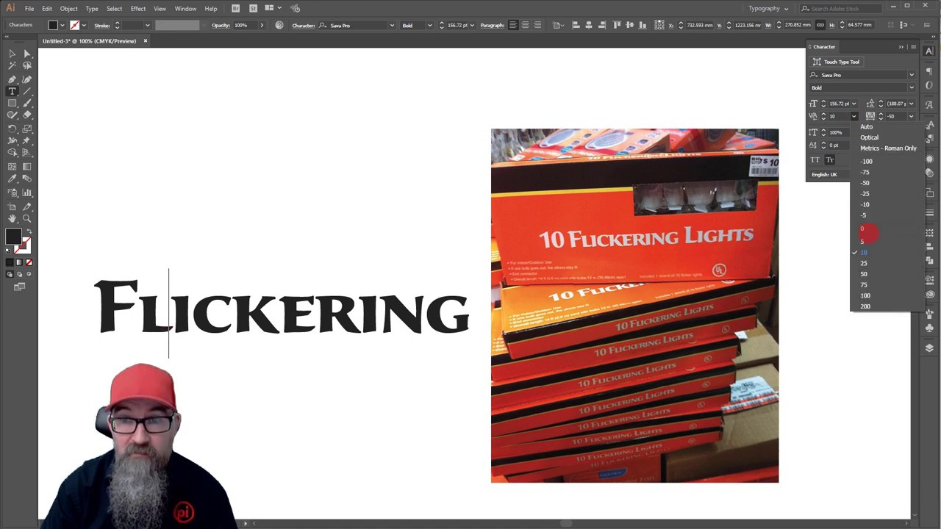
pyautogui.click(864, 263)
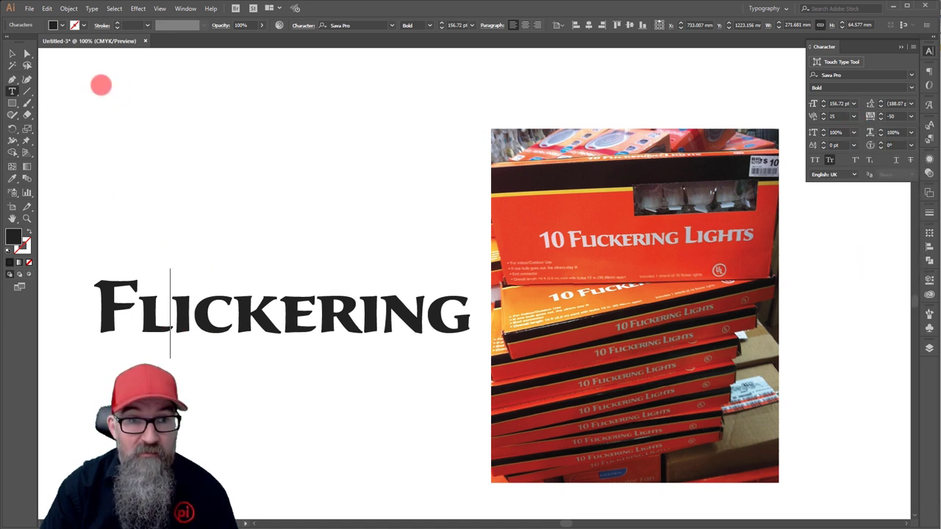
pyautogui.click(12, 53)
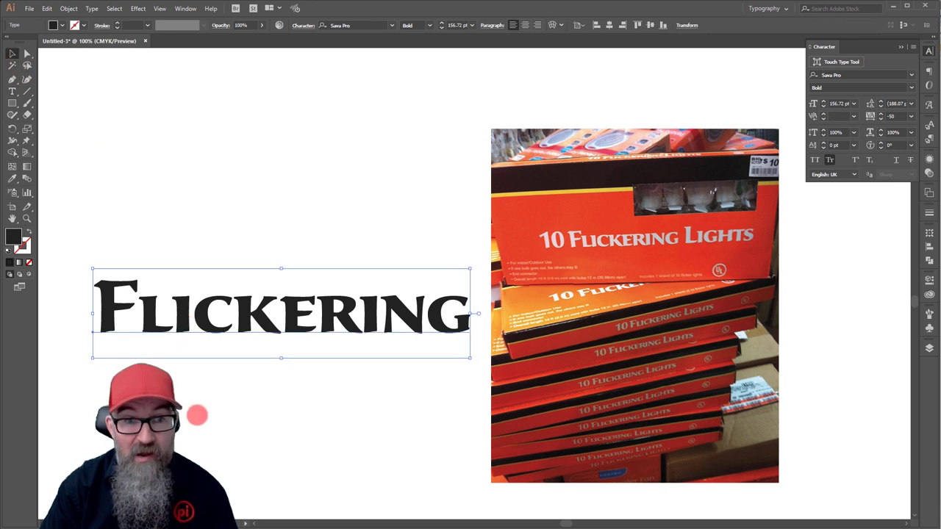
pyautogui.click(285, 401)
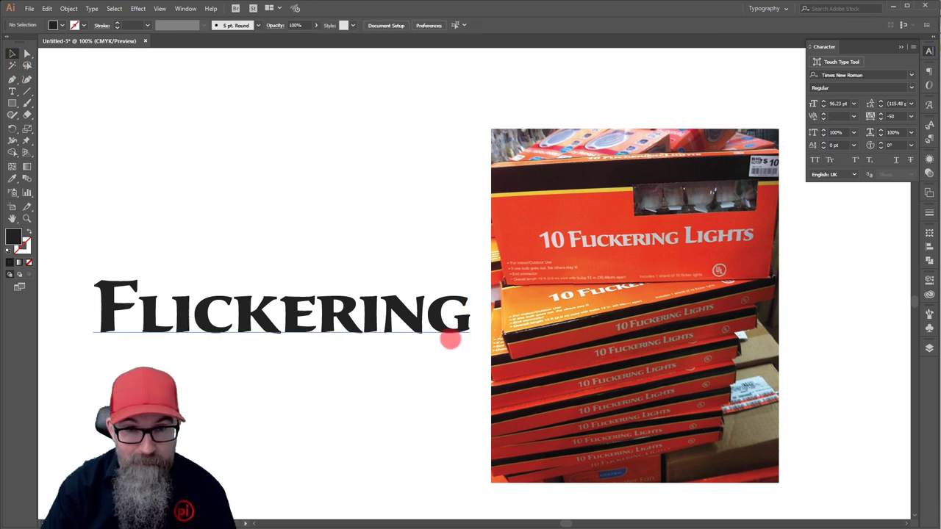